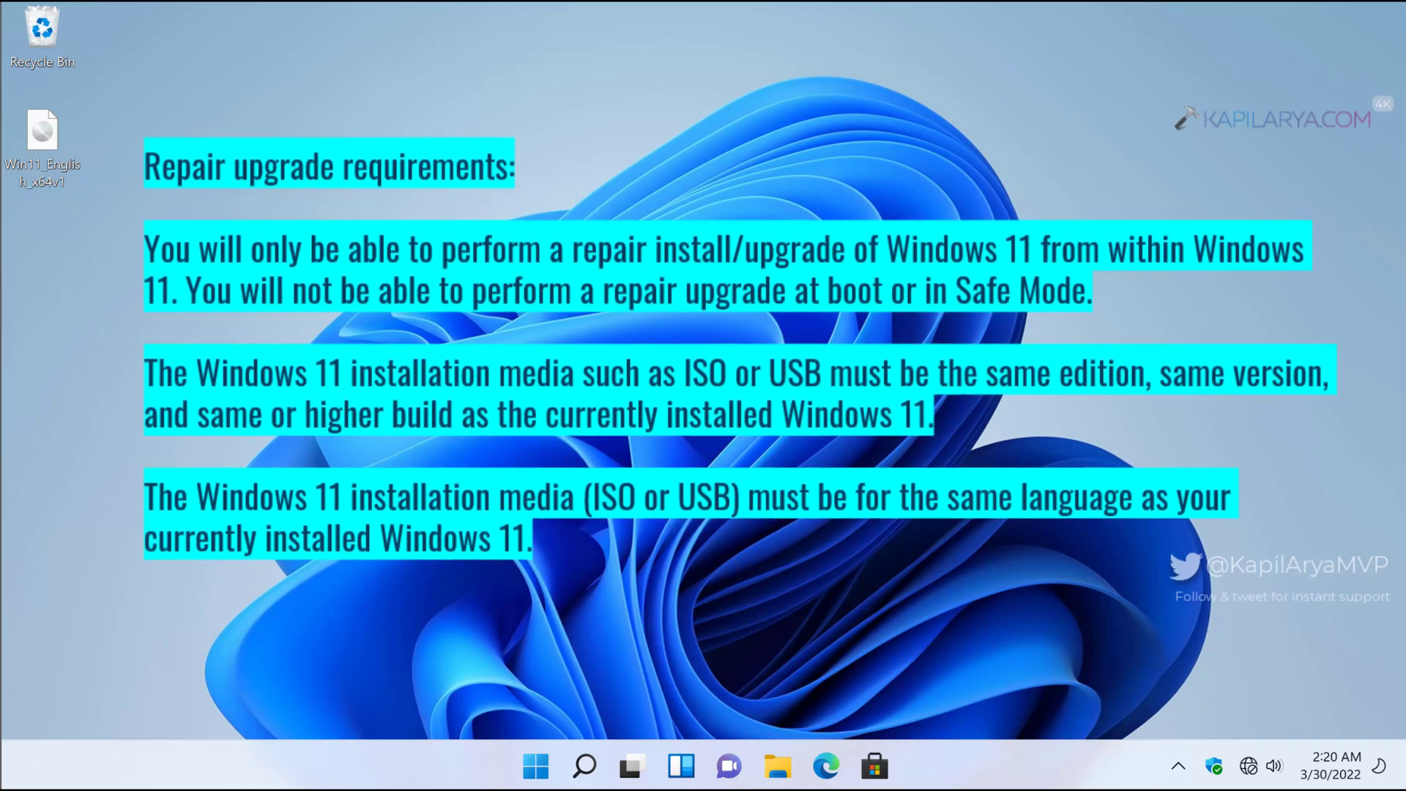
Check the Windows 11 ISO file's properties, then close them.
left_click(59, 139)
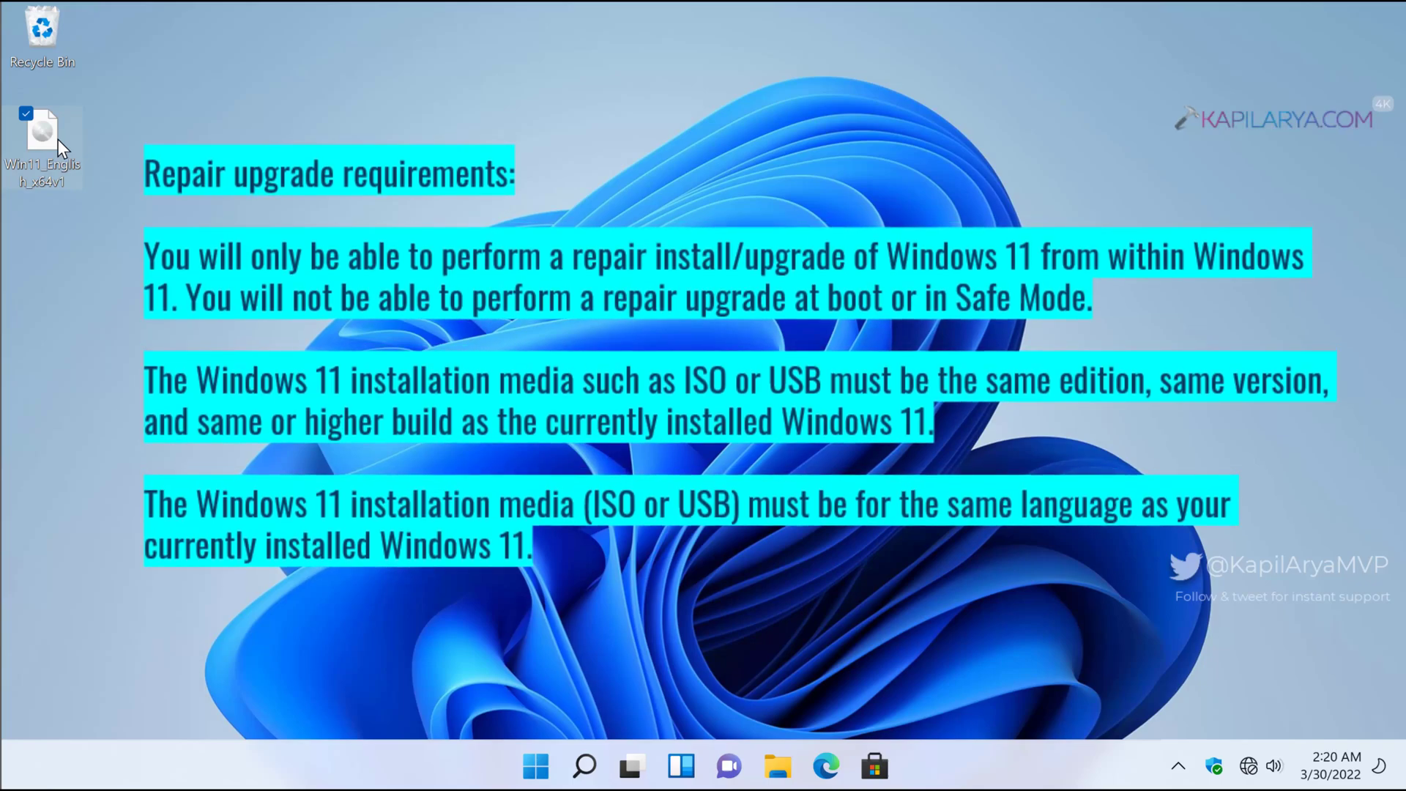
right_click(58, 140)
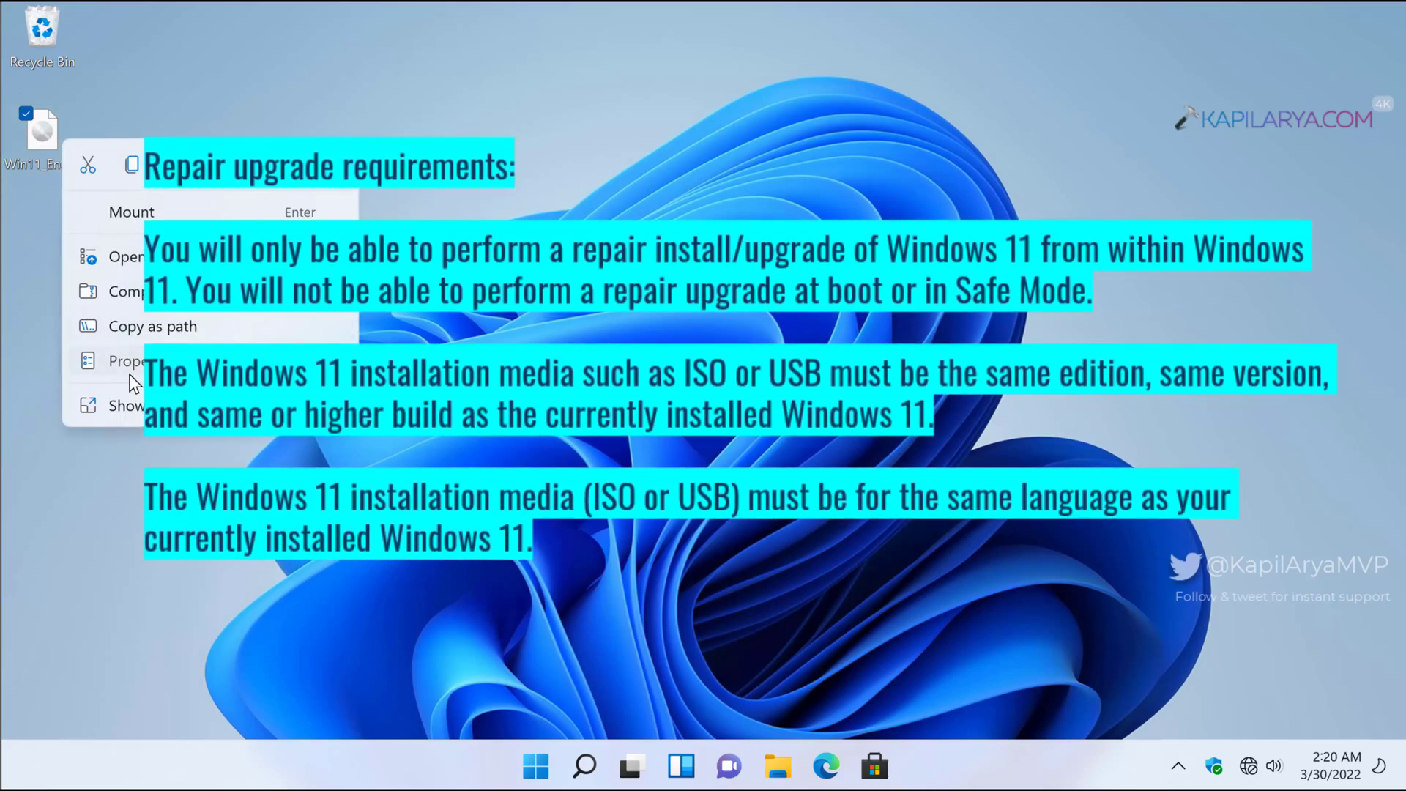
left_click(129, 371)
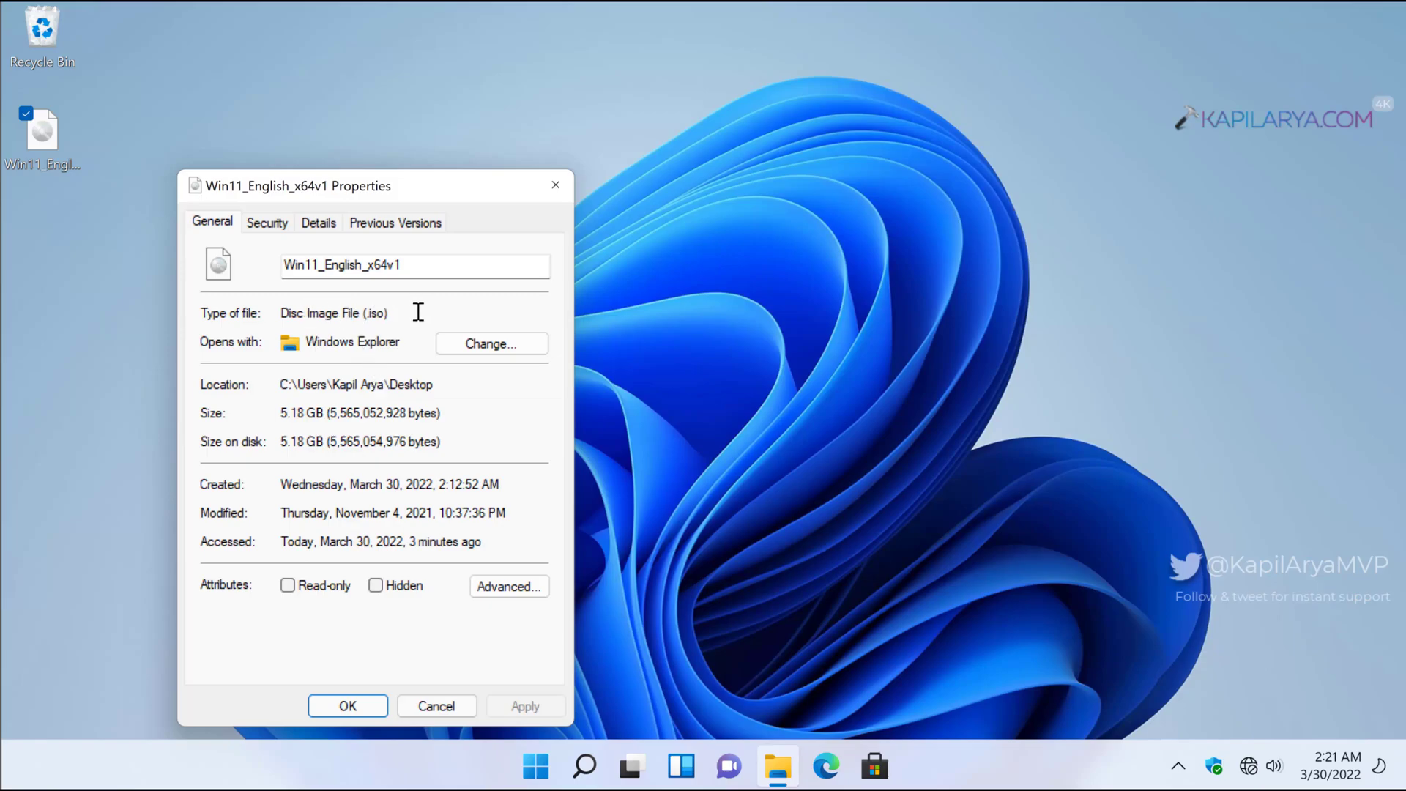
left_click(369, 713)
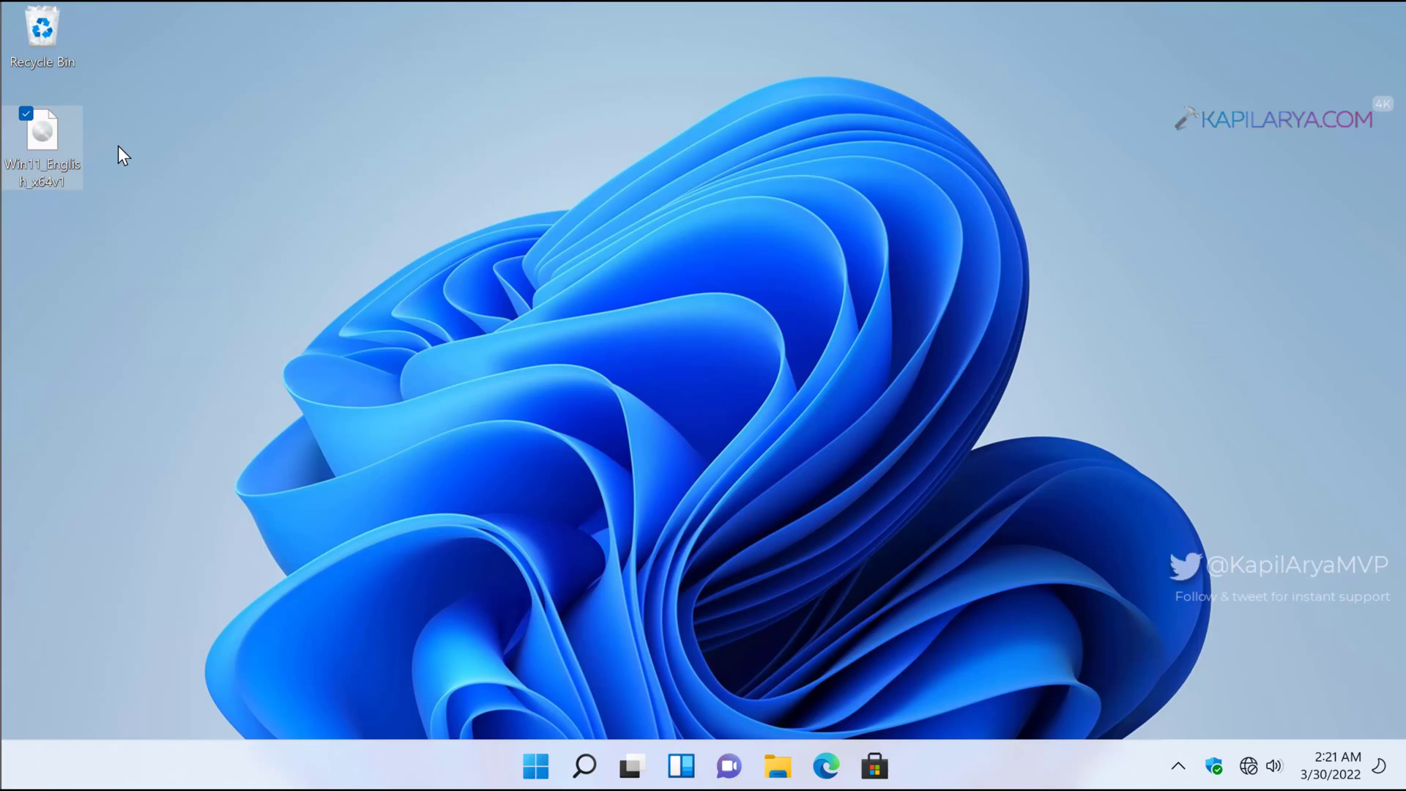
Mount the Windows 11 ISO as DVD Drive (E:) and show This PC's drives.
double_click(77, 150)
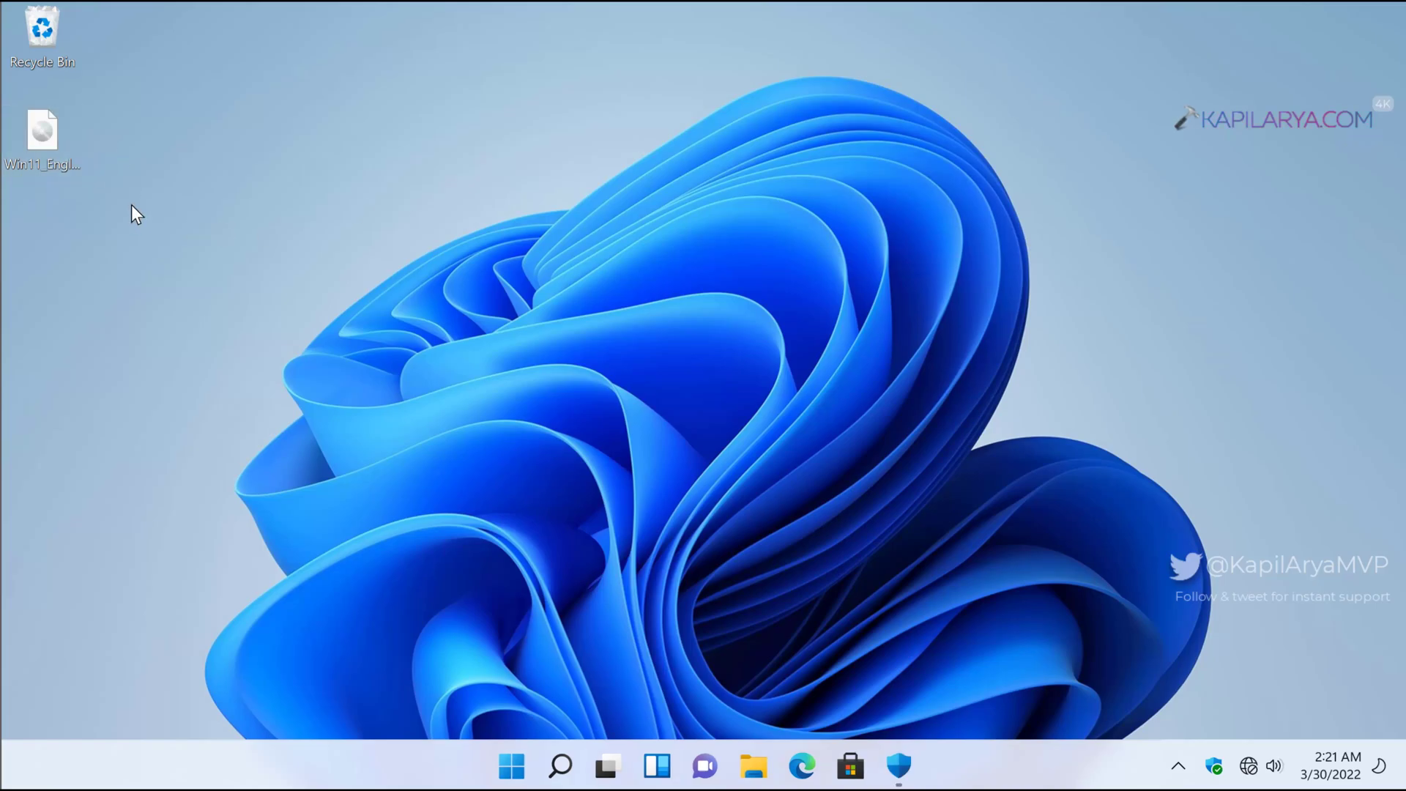
left_click(52, 139)
right_click(52, 138)
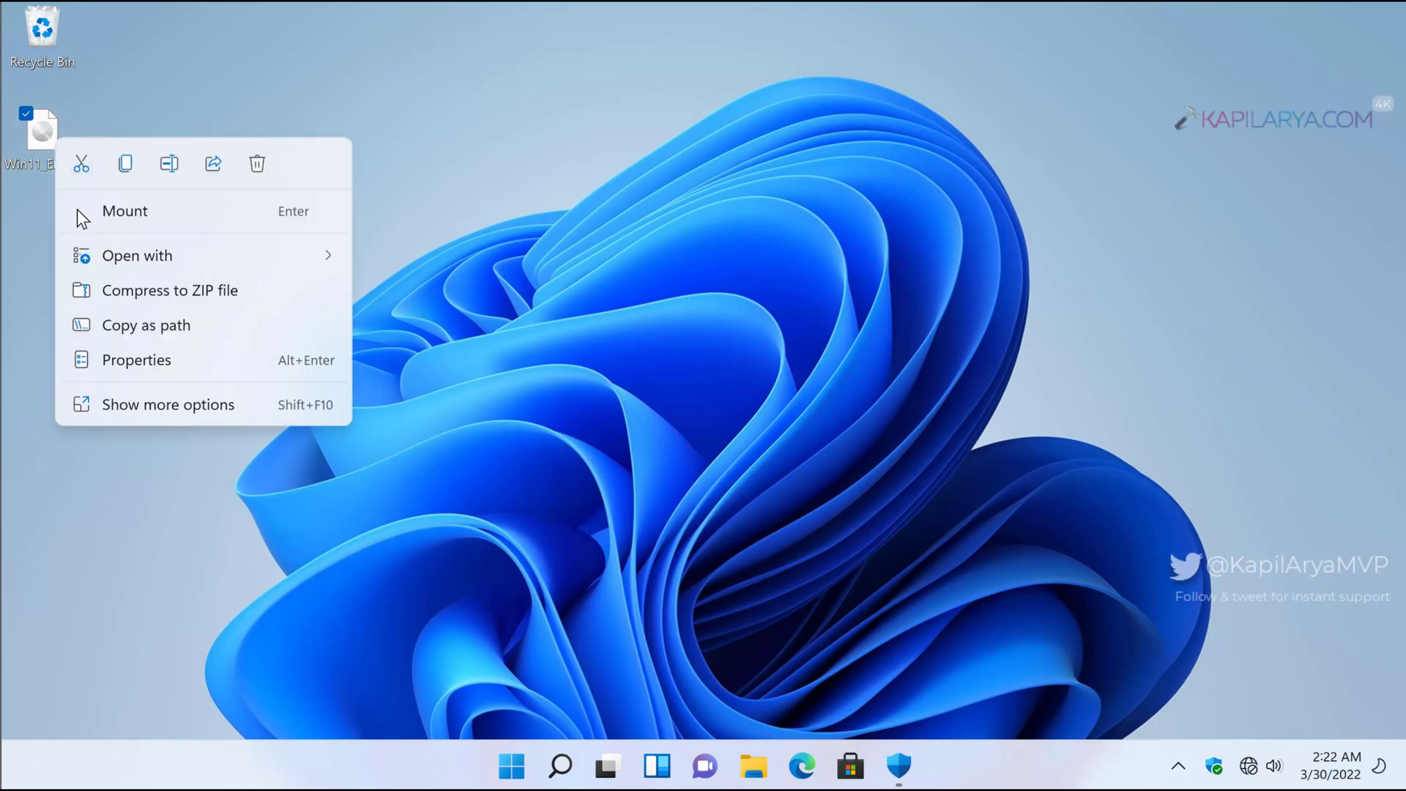
left_click(185, 216)
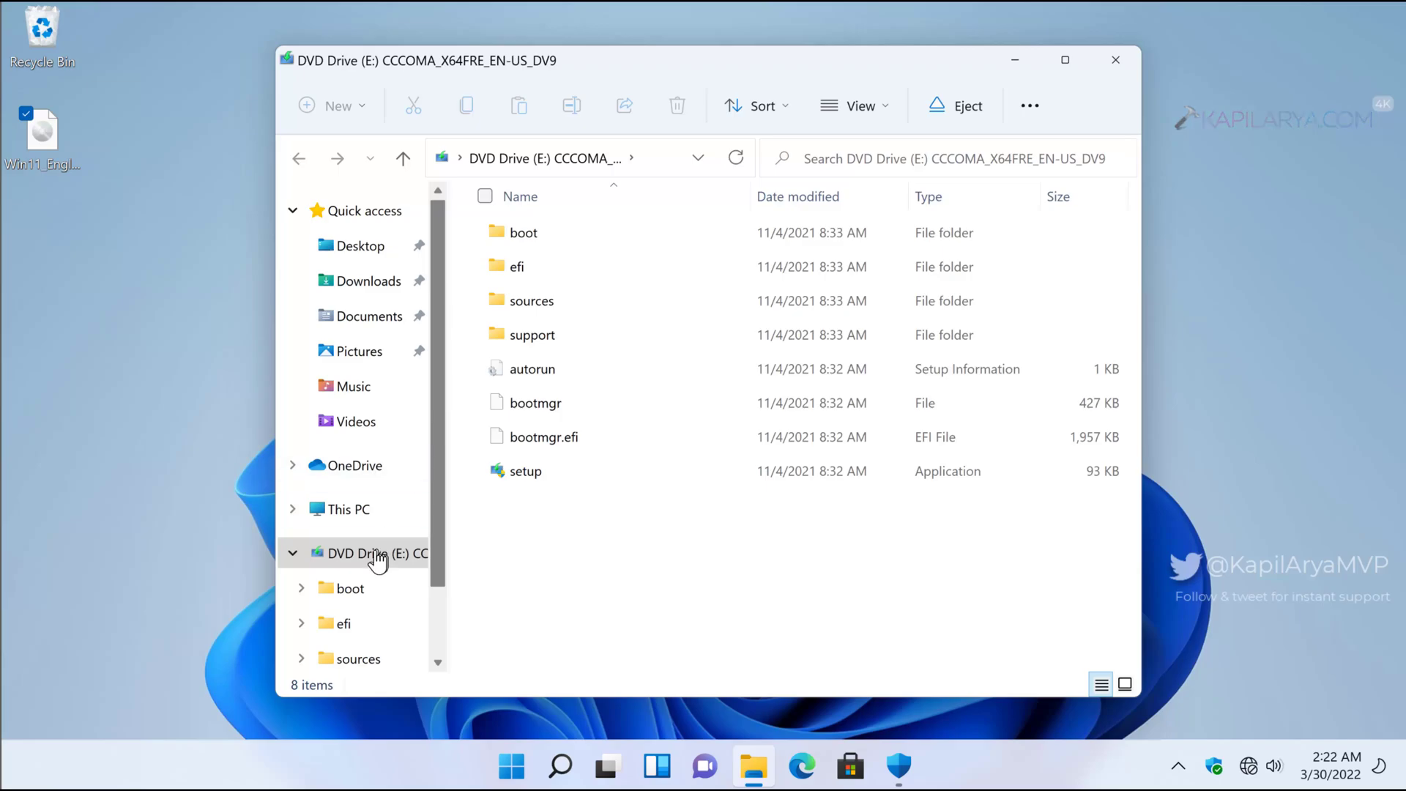
left_click(292, 552)
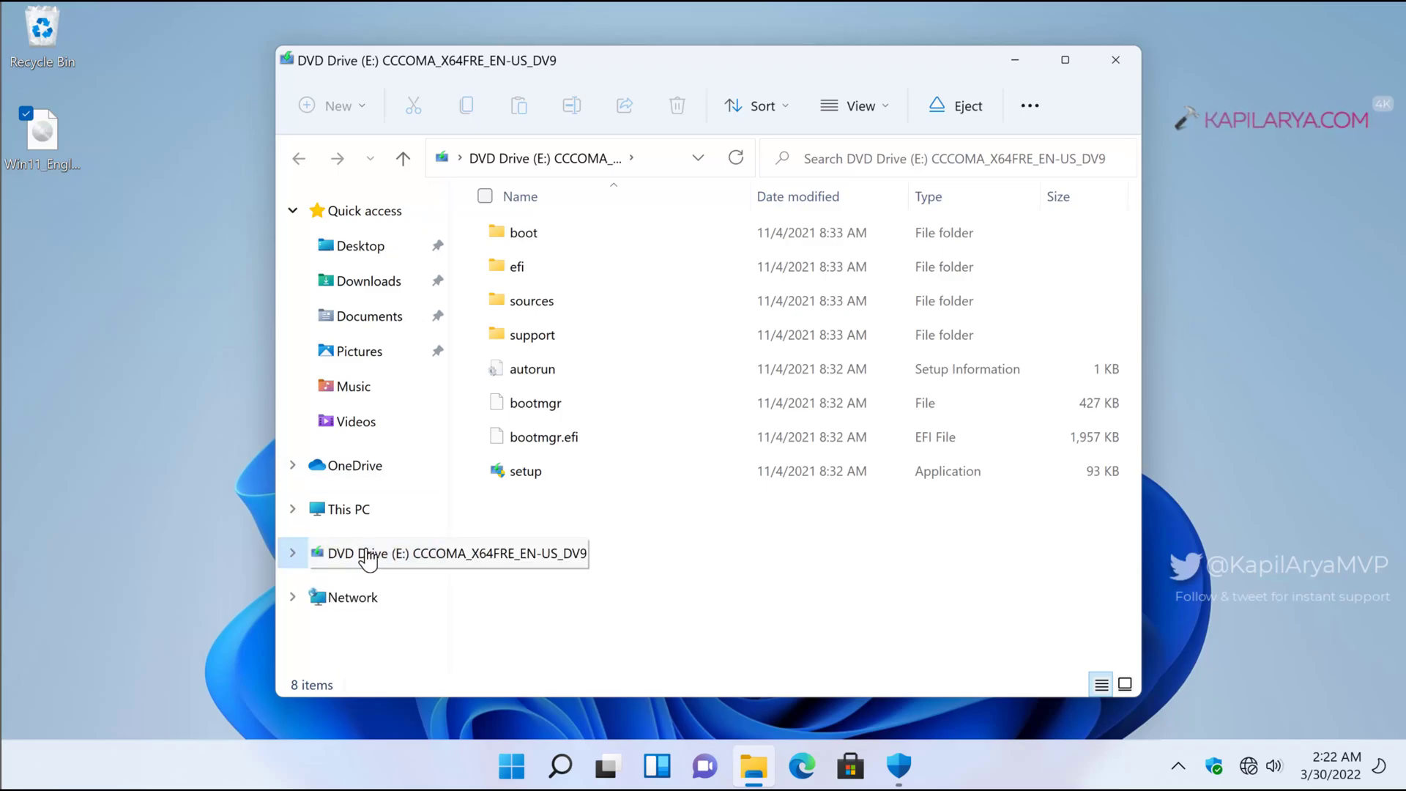
left_click(352, 511)
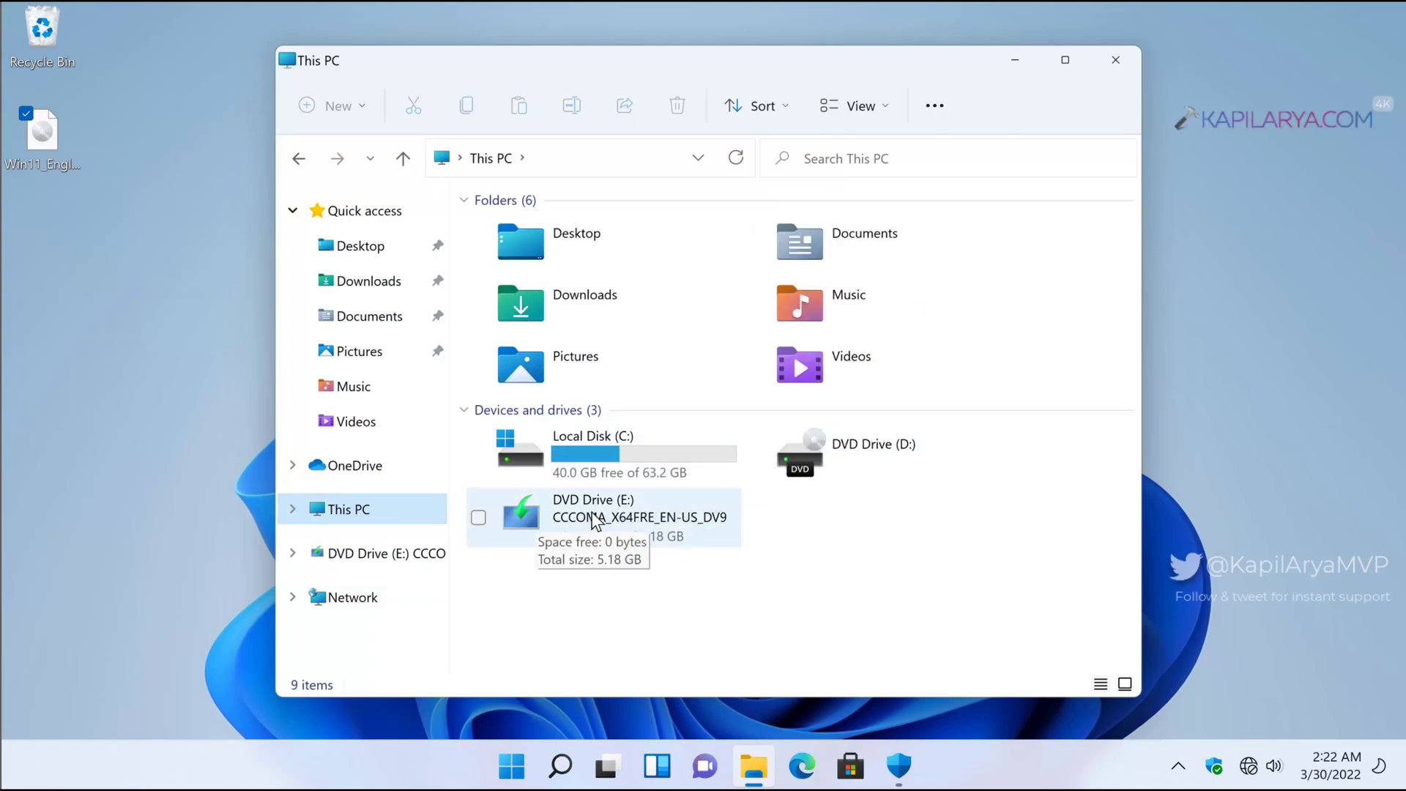
Run setup from DVD Drive (E:), approve the UAC prompt, and minimize the drive window.
mouse_move(605, 516)
double_click(624, 506)
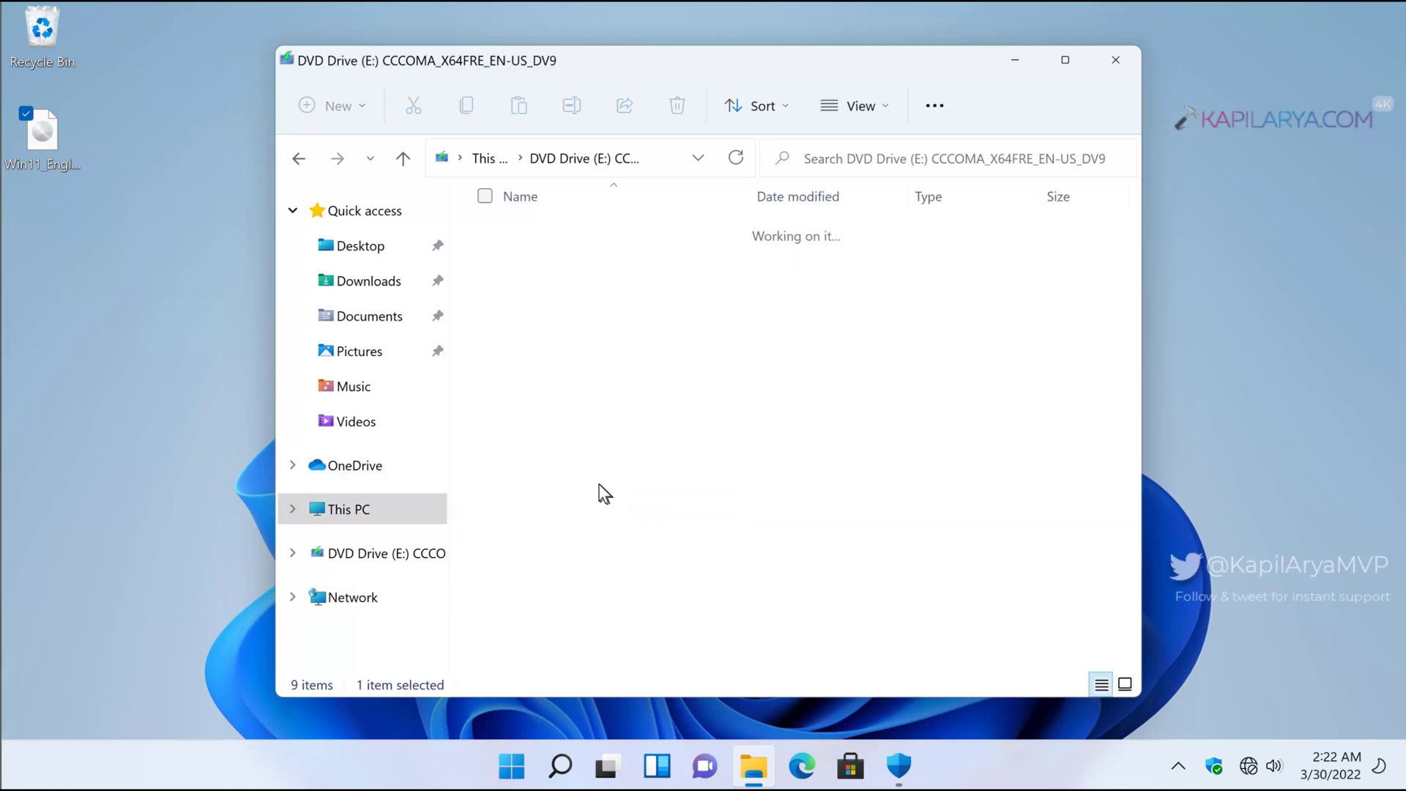
left_click(551, 481)
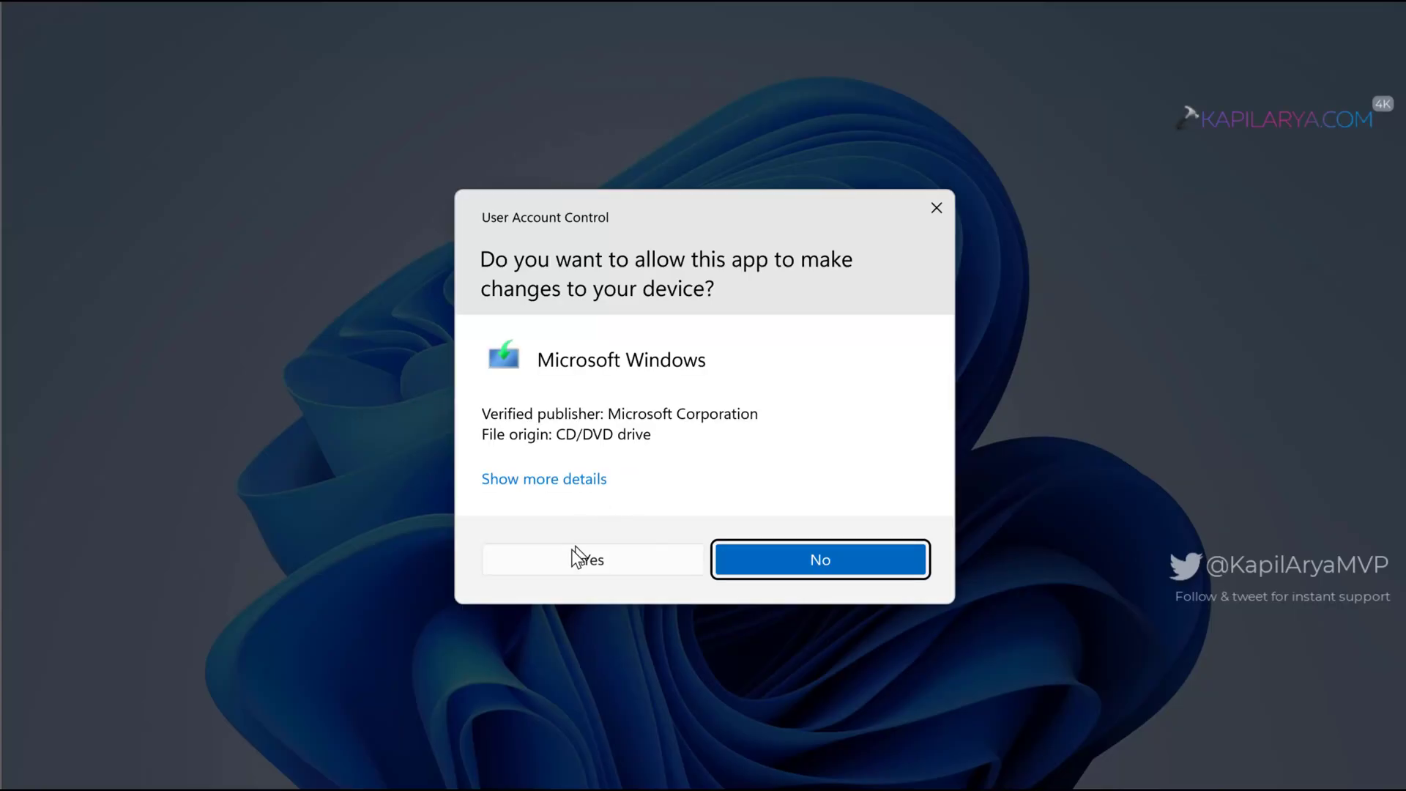
left_click(552, 567)
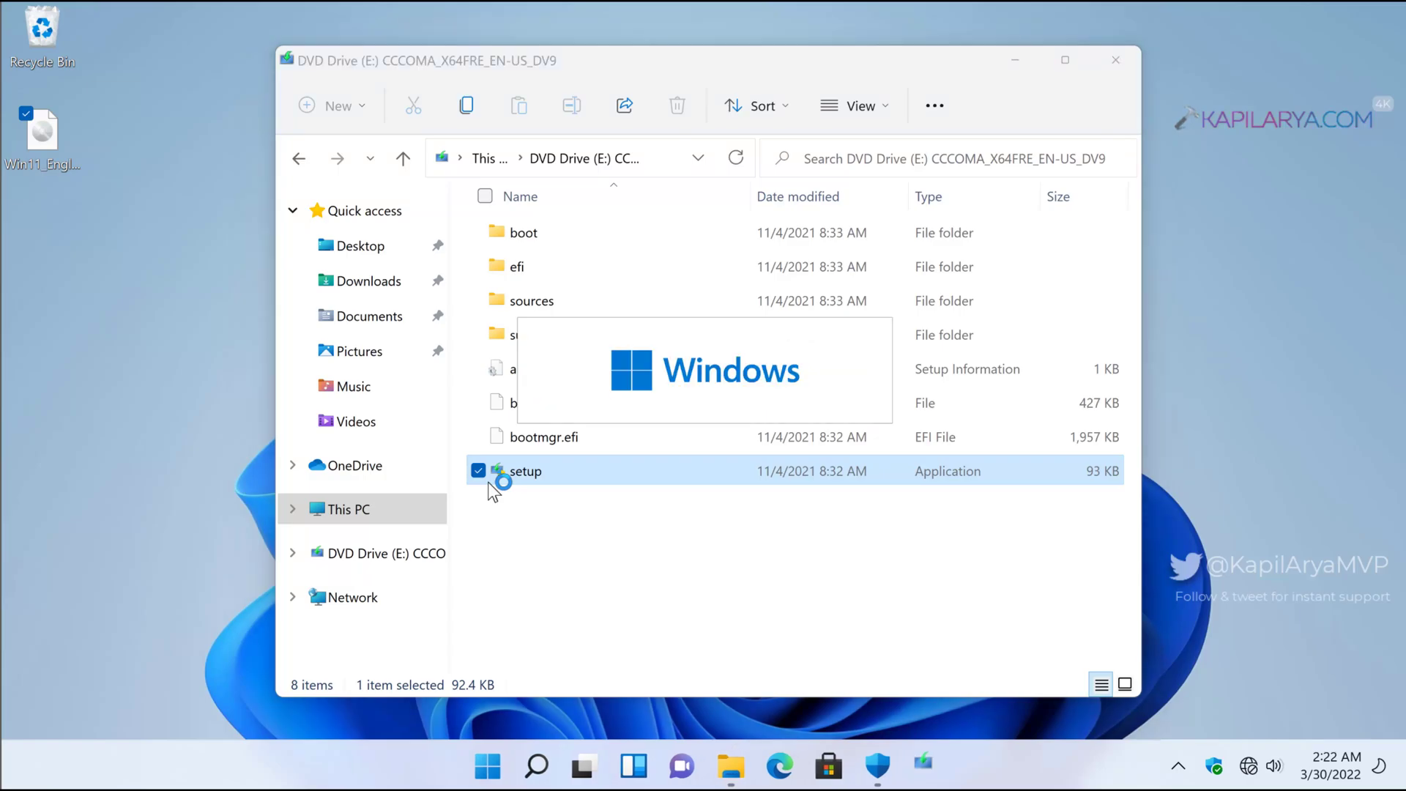
left_click(1017, 62)
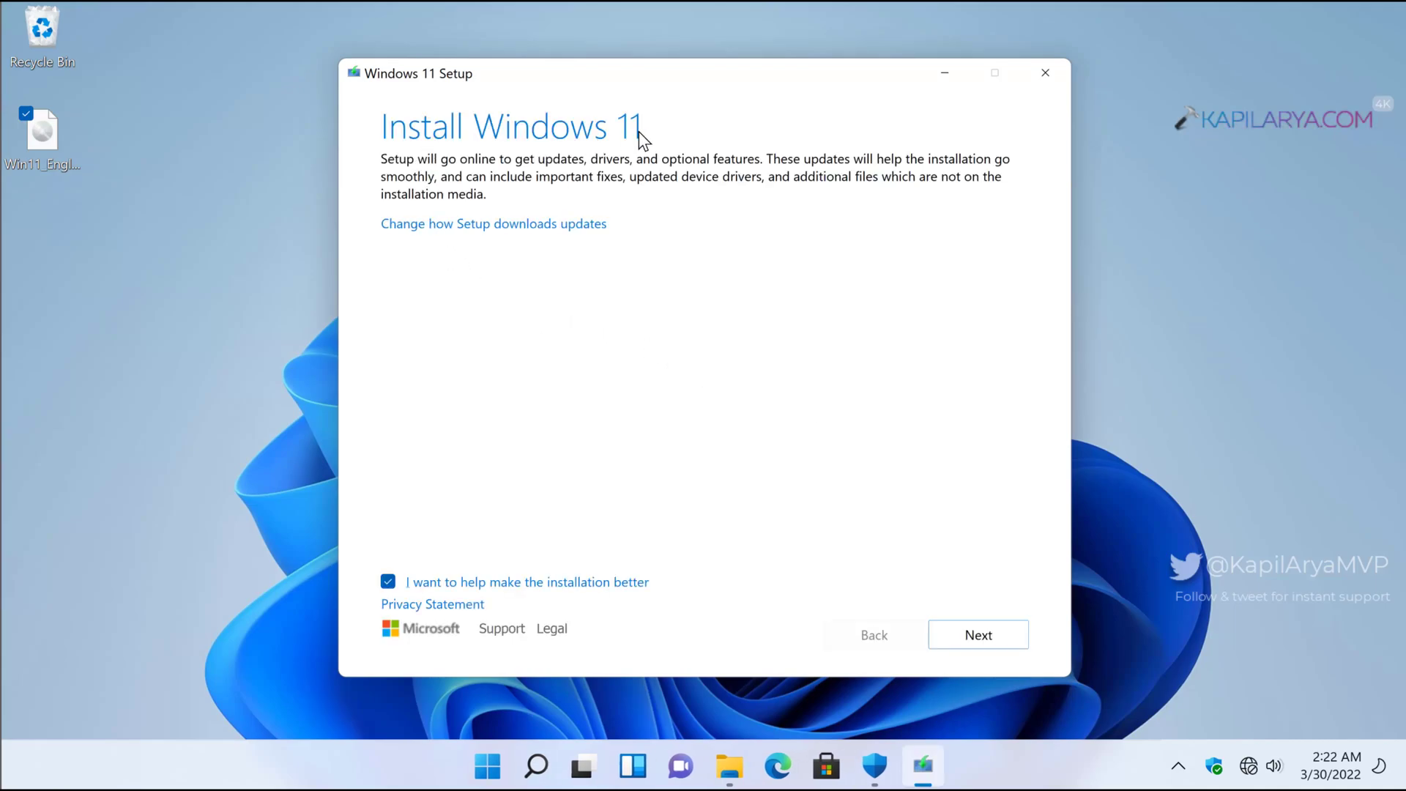
Set updates to 'Not right now', opt out of installation feedback, and continue.
left_click(446, 224)
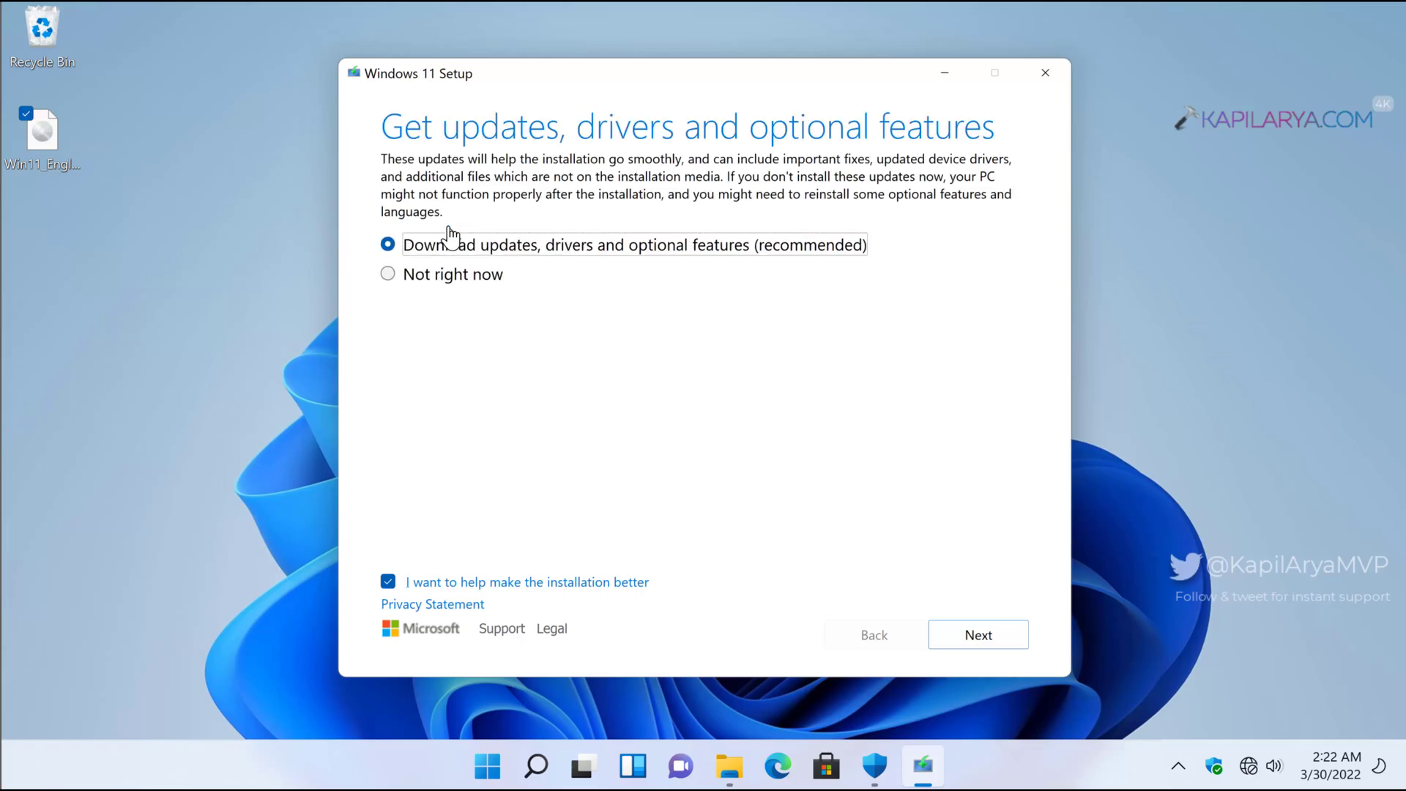
left_click(397, 275)
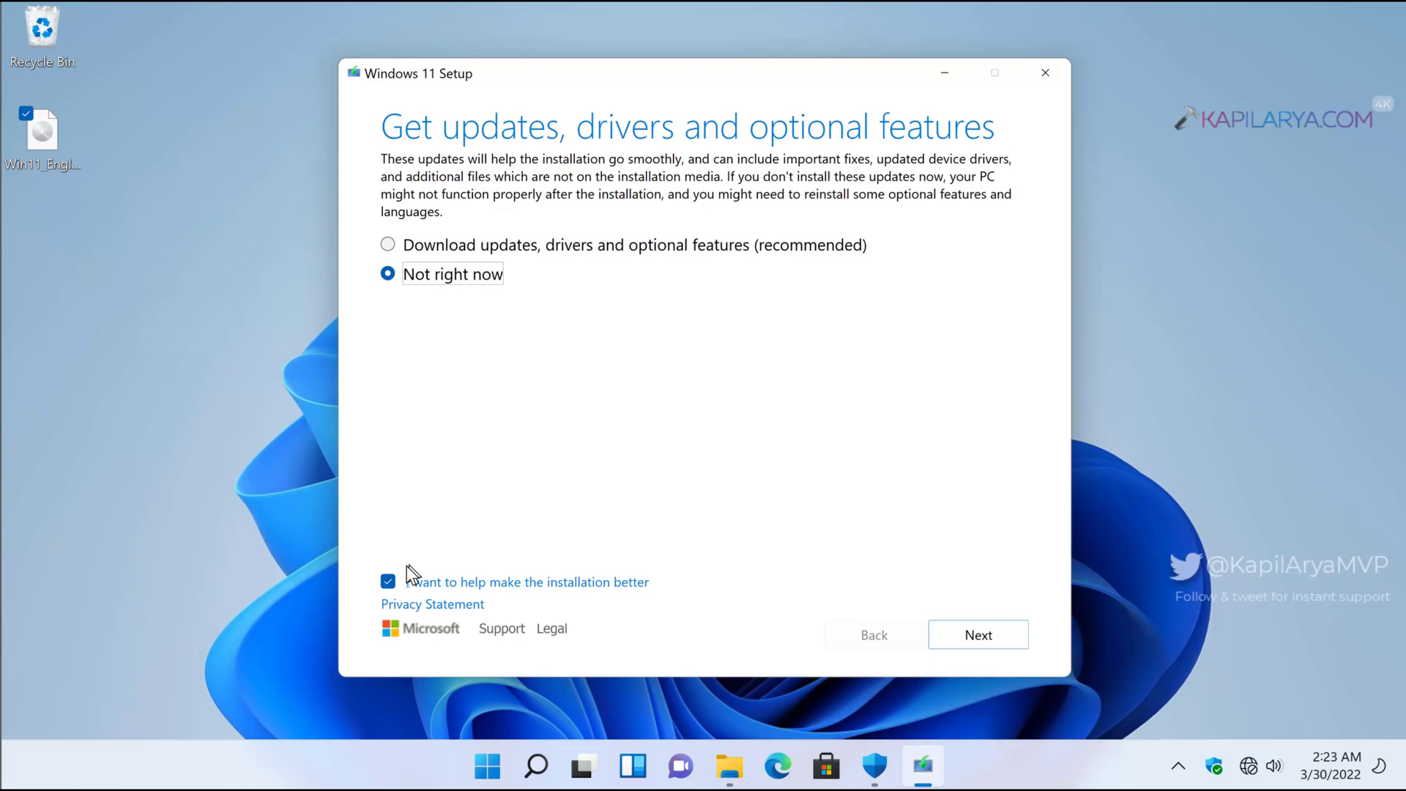
left_click(390, 586)
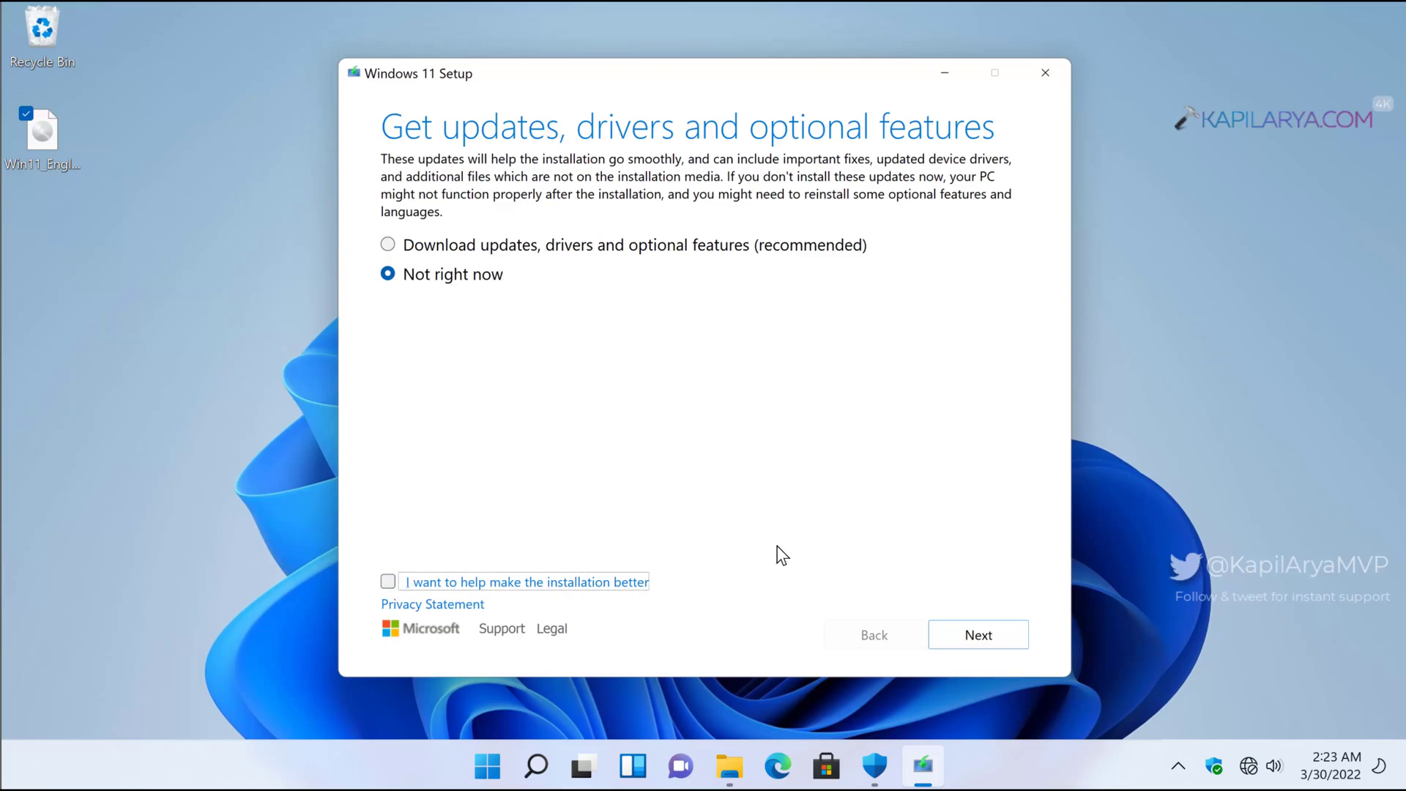
left_click(940, 627)
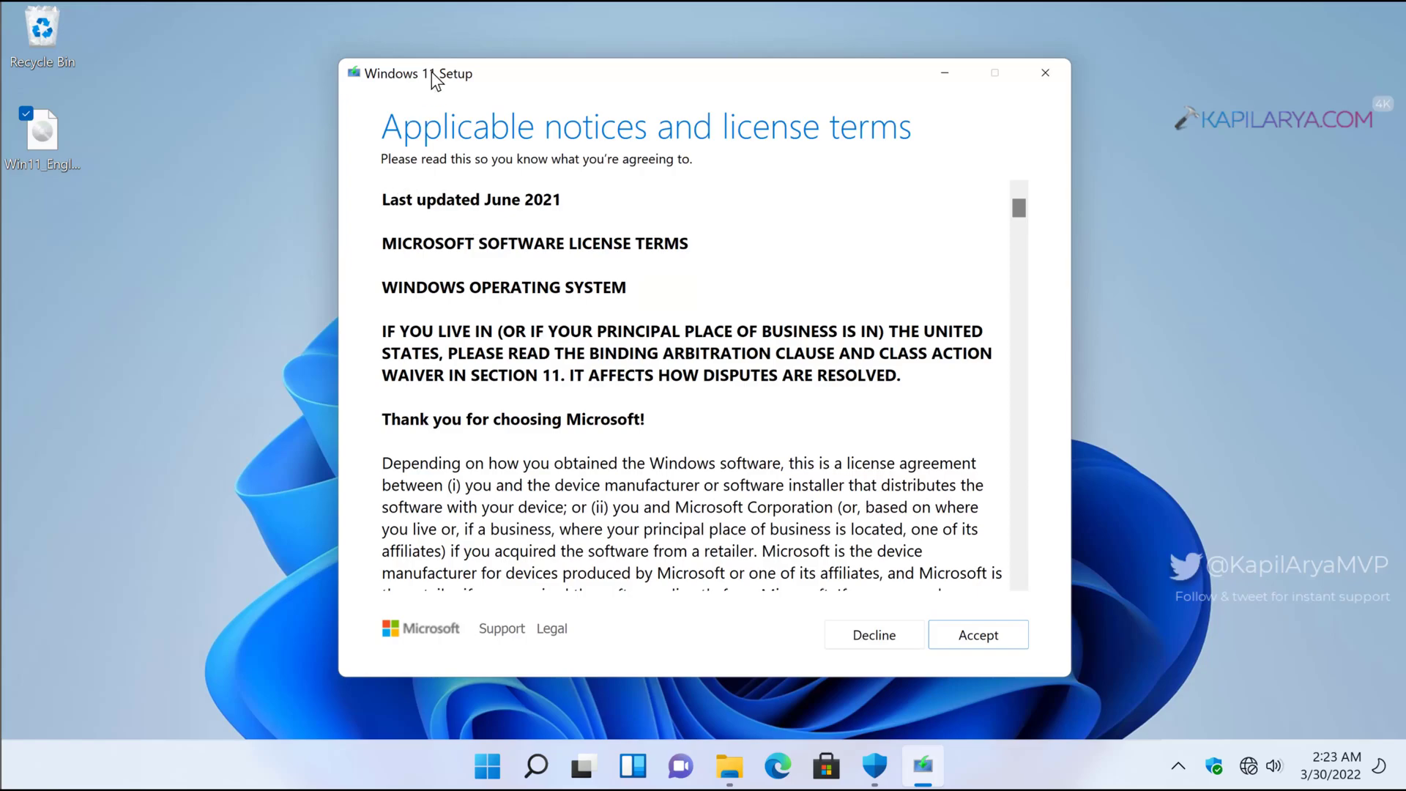
Accept the Windows 11 license terms to reach the Ready to install summary.
left_click(951, 630)
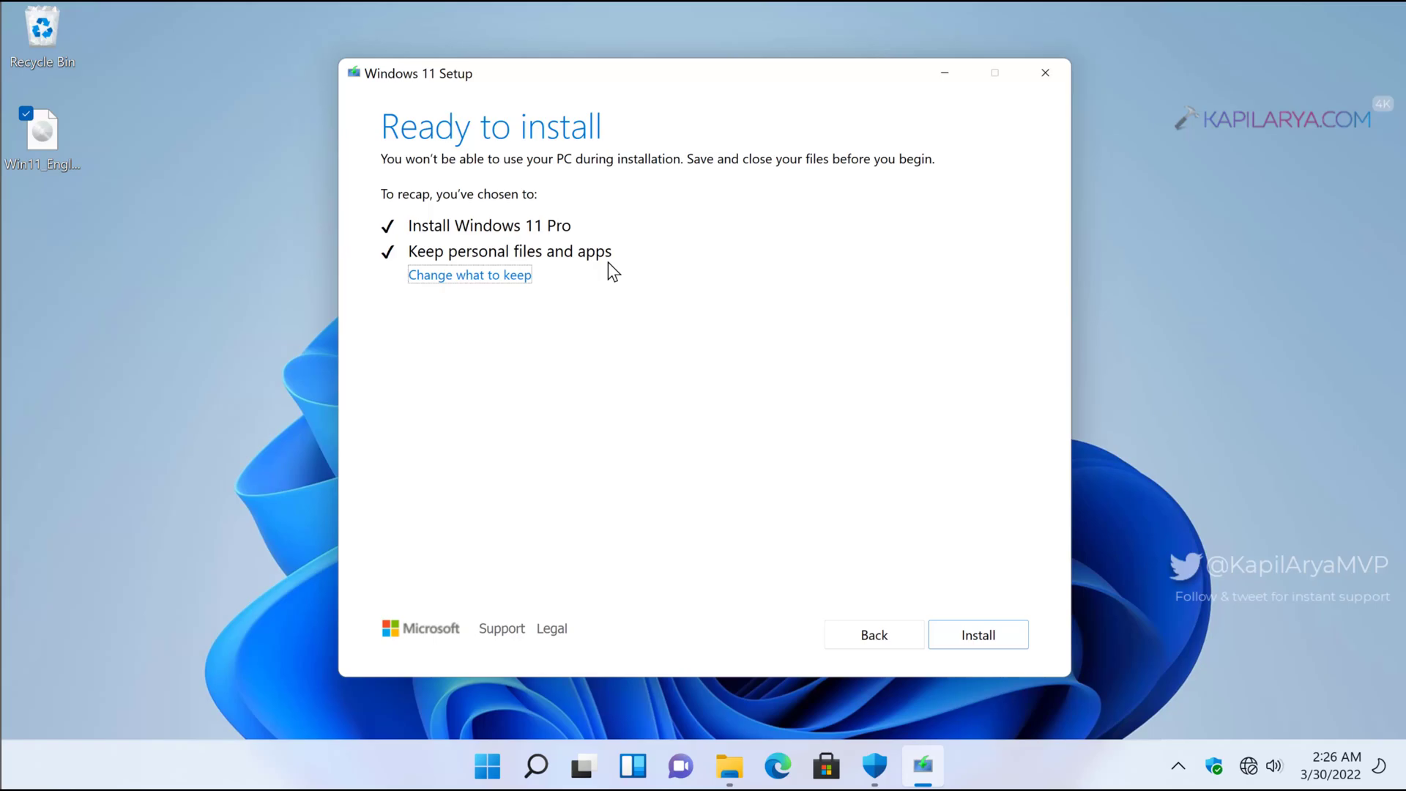
left_click(498, 283)
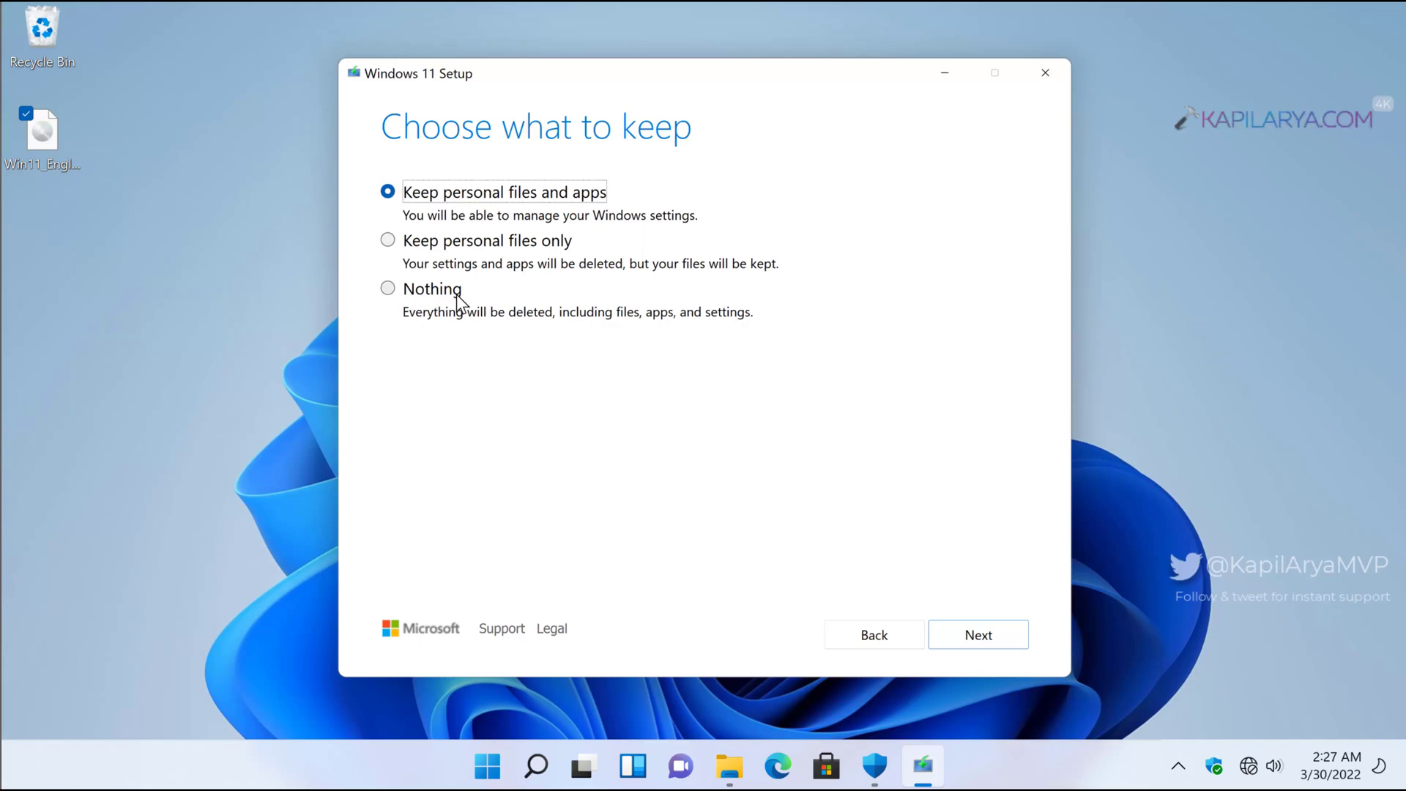
left_click(975, 637)
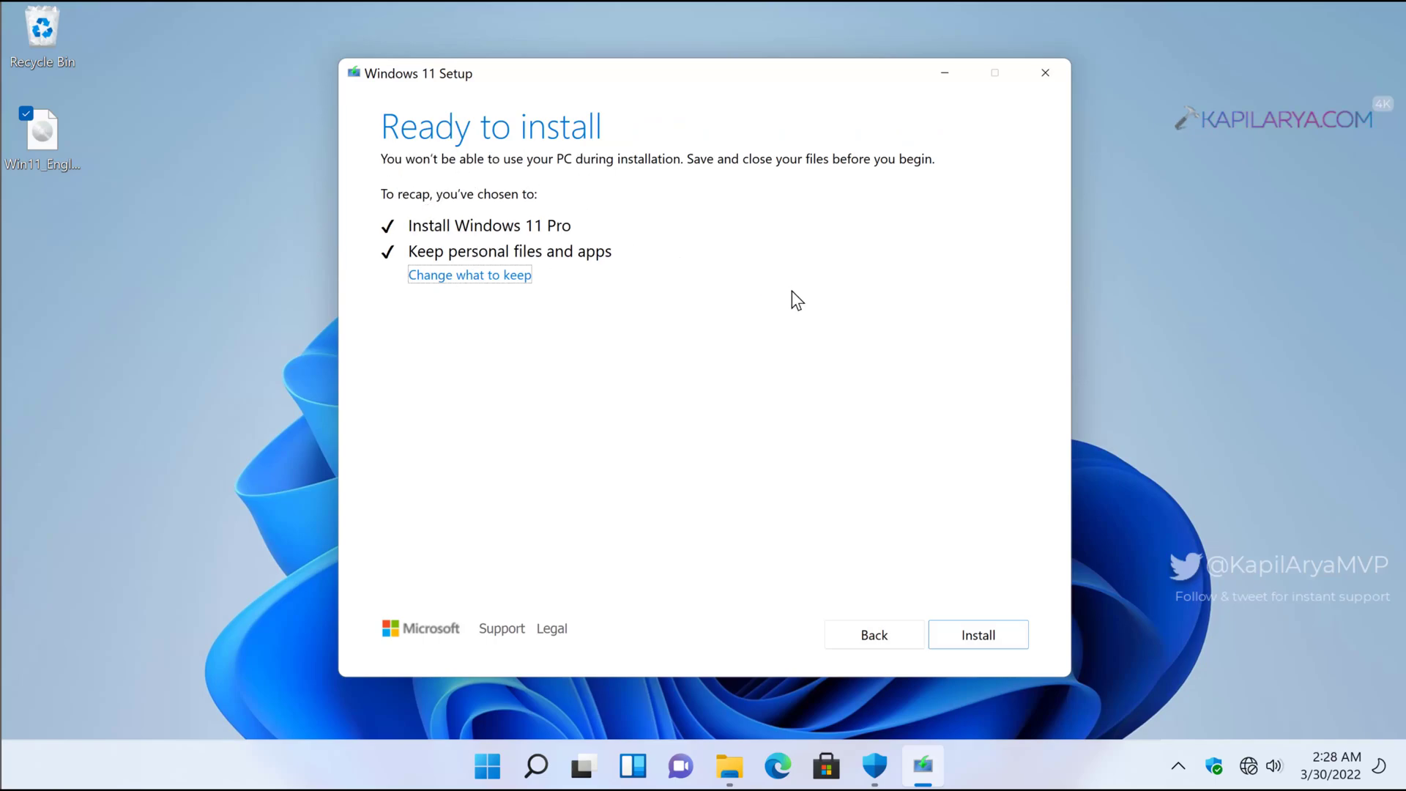
Start the in-place Windows 11 Pro repair install, keeping files and apps.
left_click(945, 648)
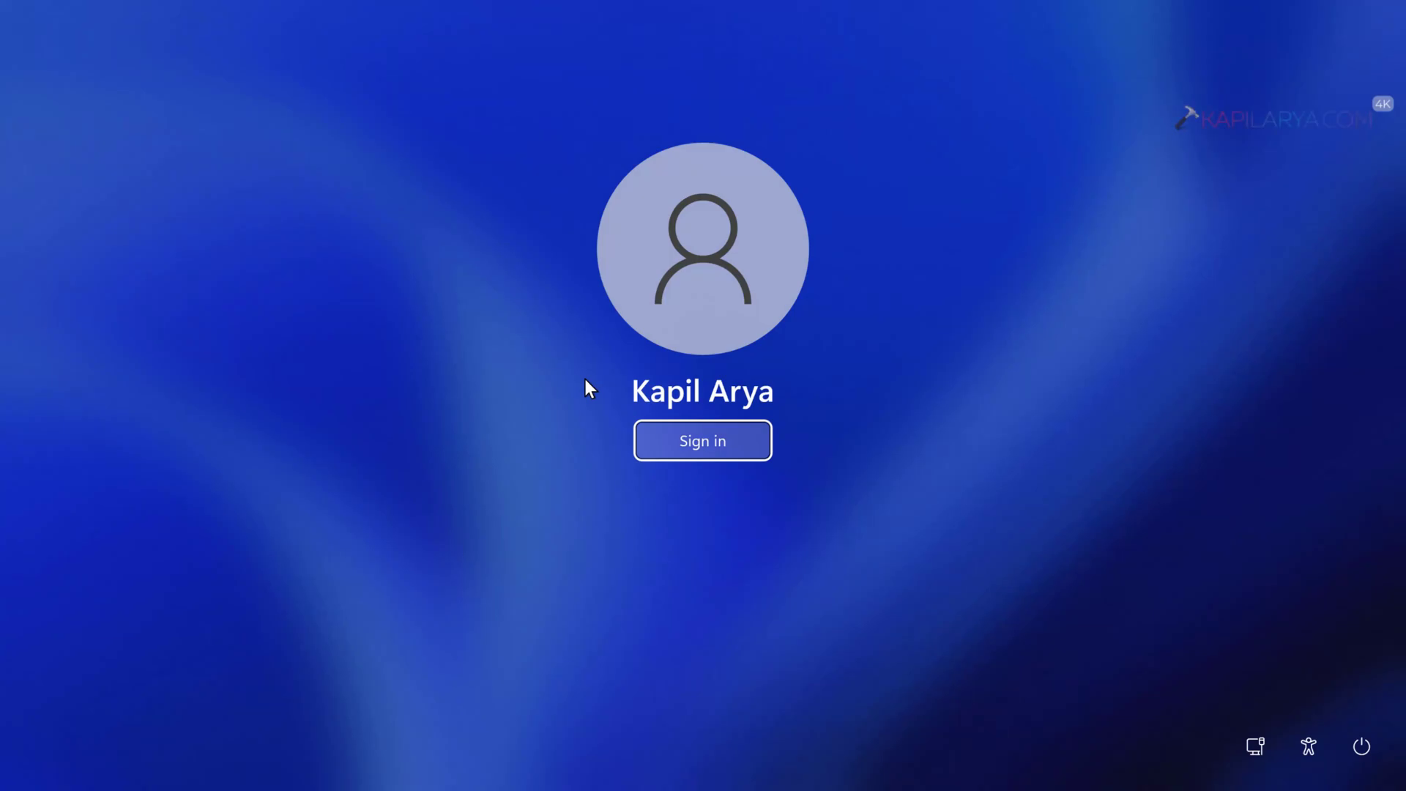
Sign in to the account from the Windows 11 lock screen.
left_click(665, 452)
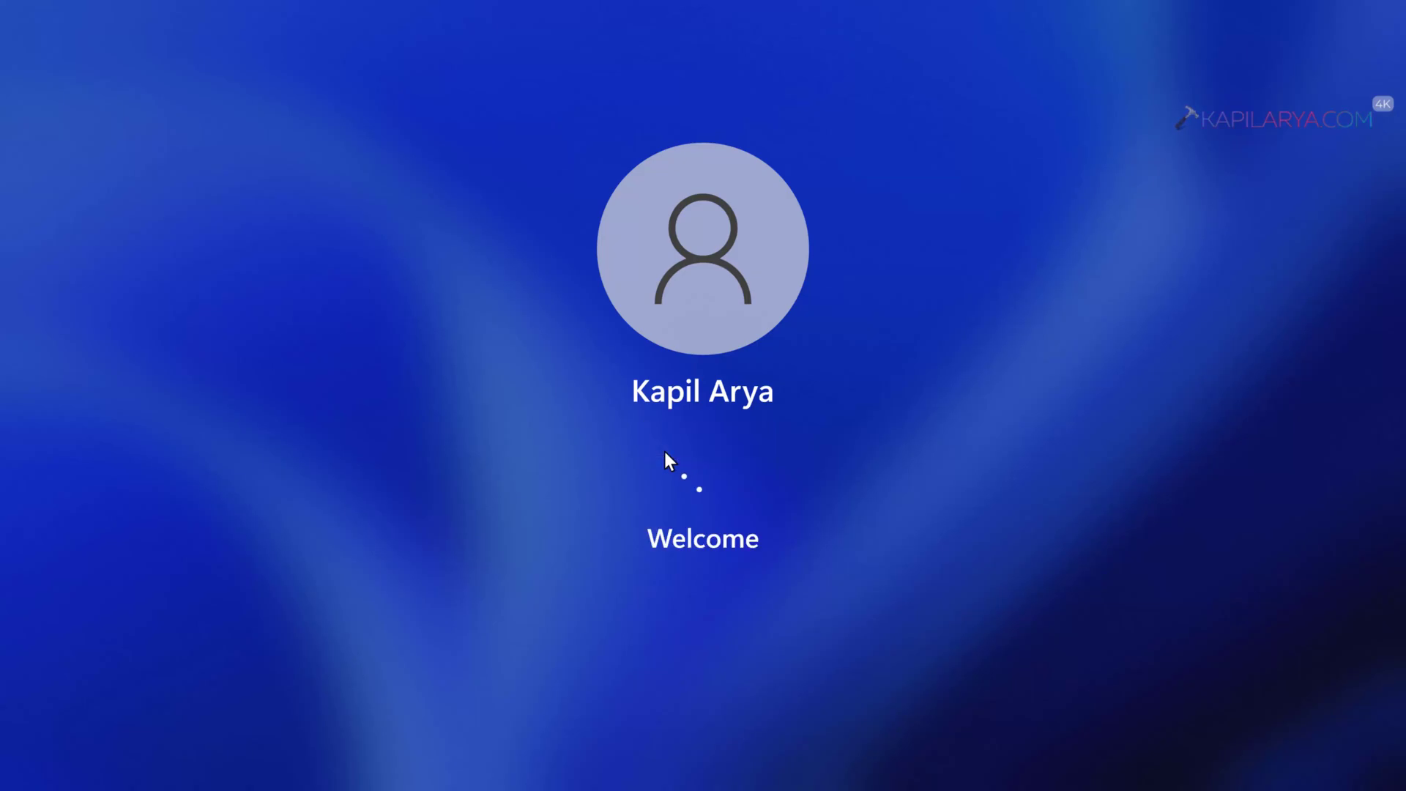